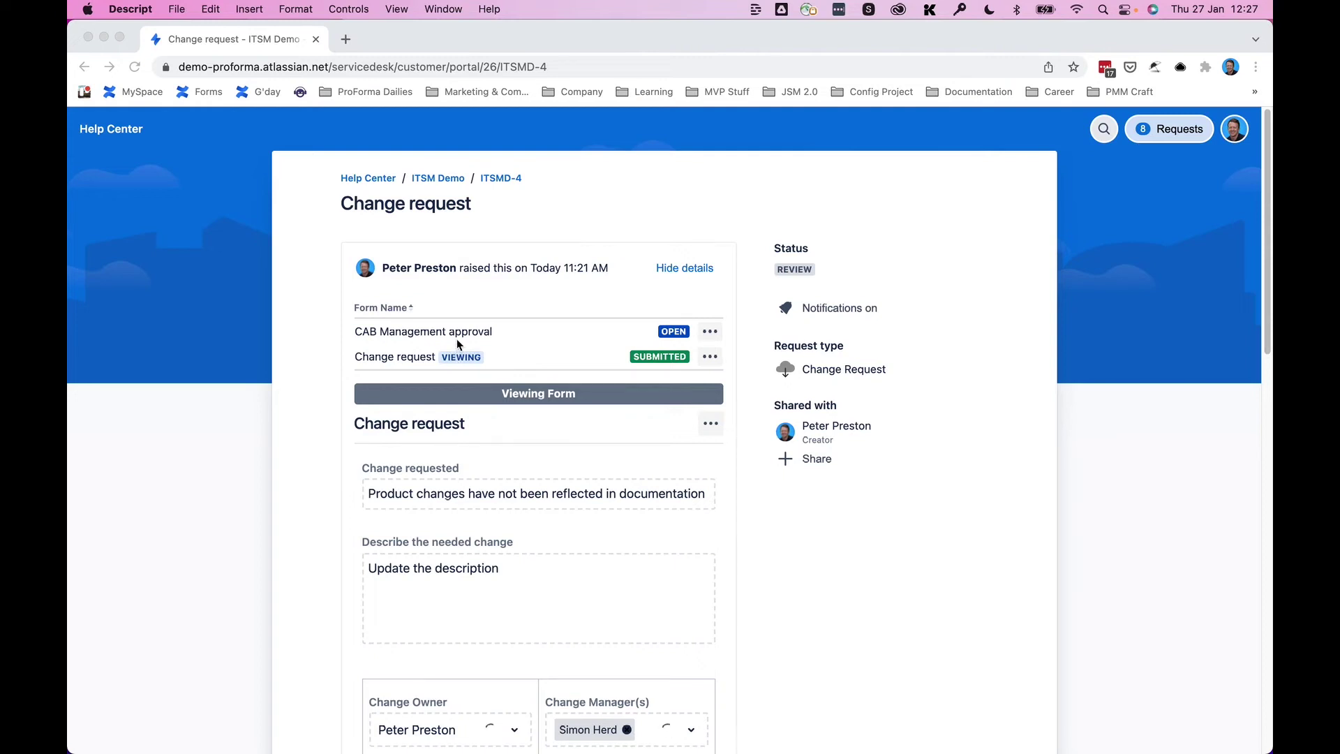
Step: Switch ITSMD-4 from its Change request form to the blank CAB Management approval form
{"action": "left_click", "coordinate": [473, 334]}
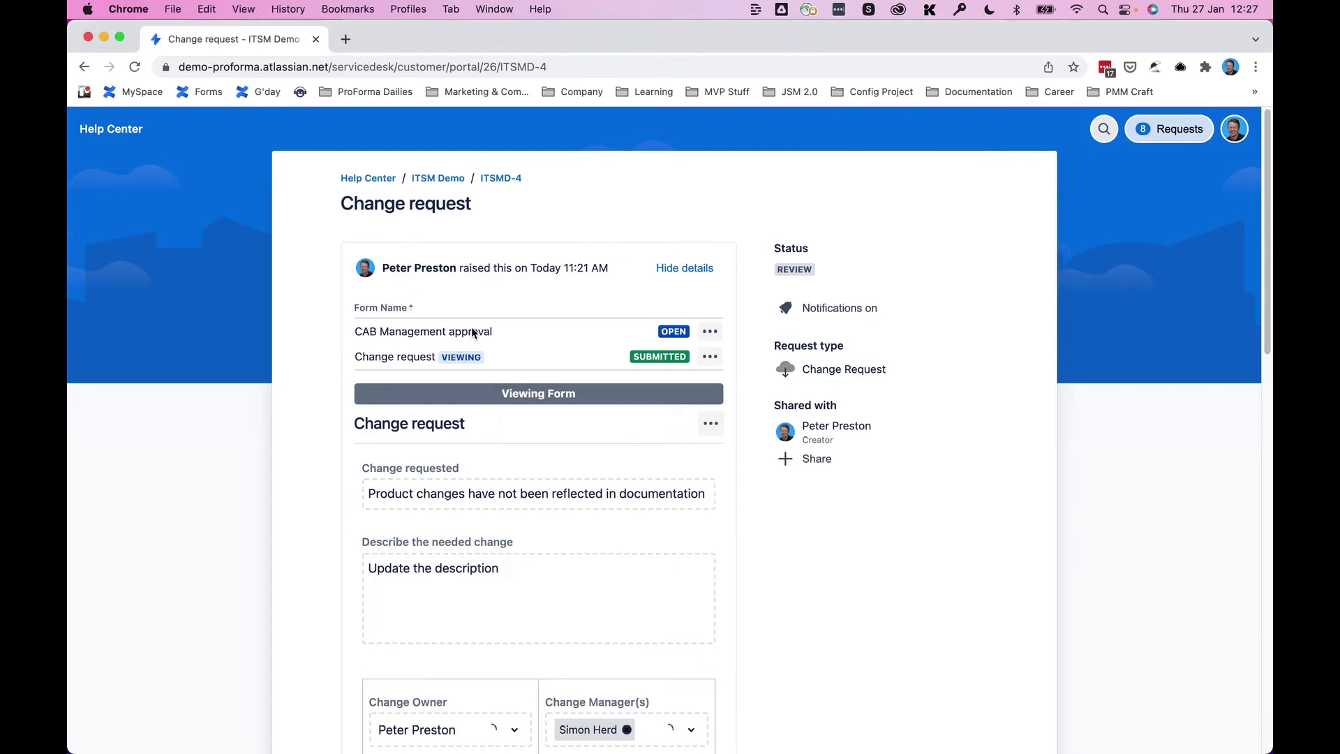
{"action": "left_click", "coordinate": [443, 333]}
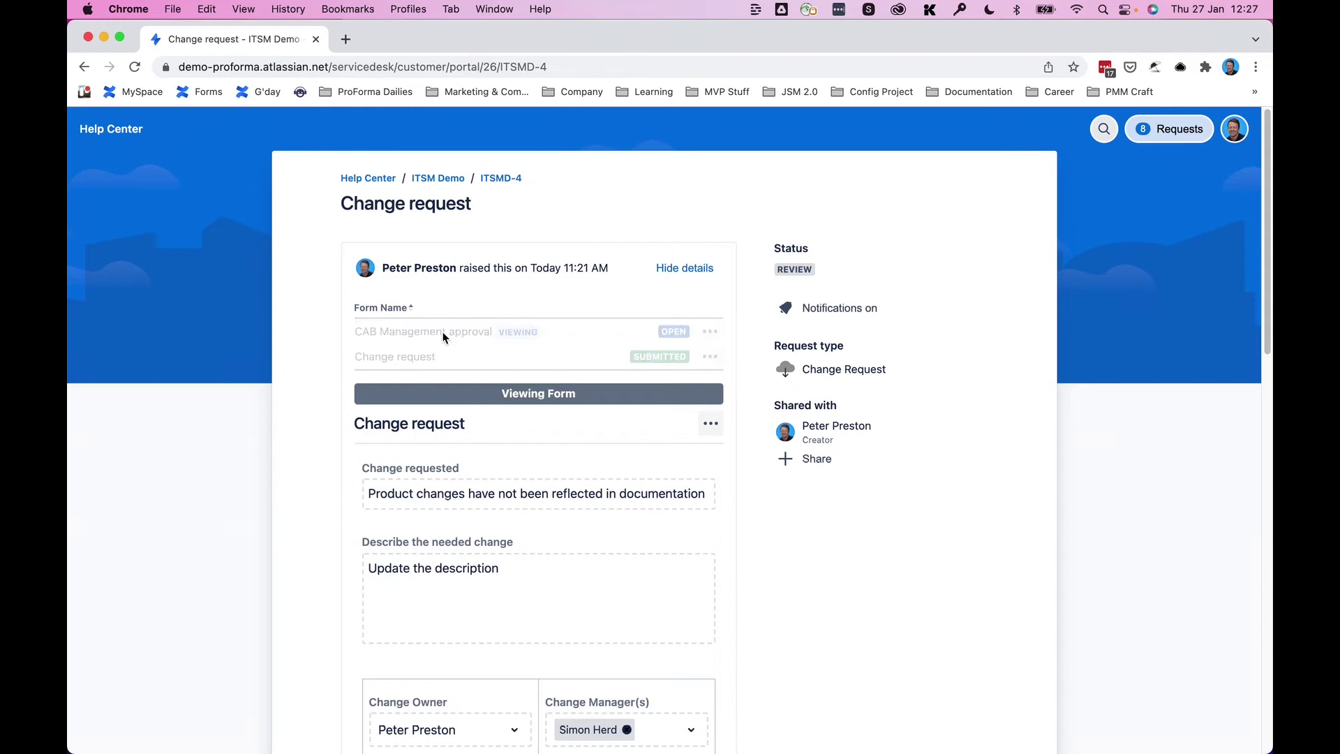
{"action": "scroll", "coordinate": [482, 403], "scroll_direction": "down", "scroll_amount": 2}
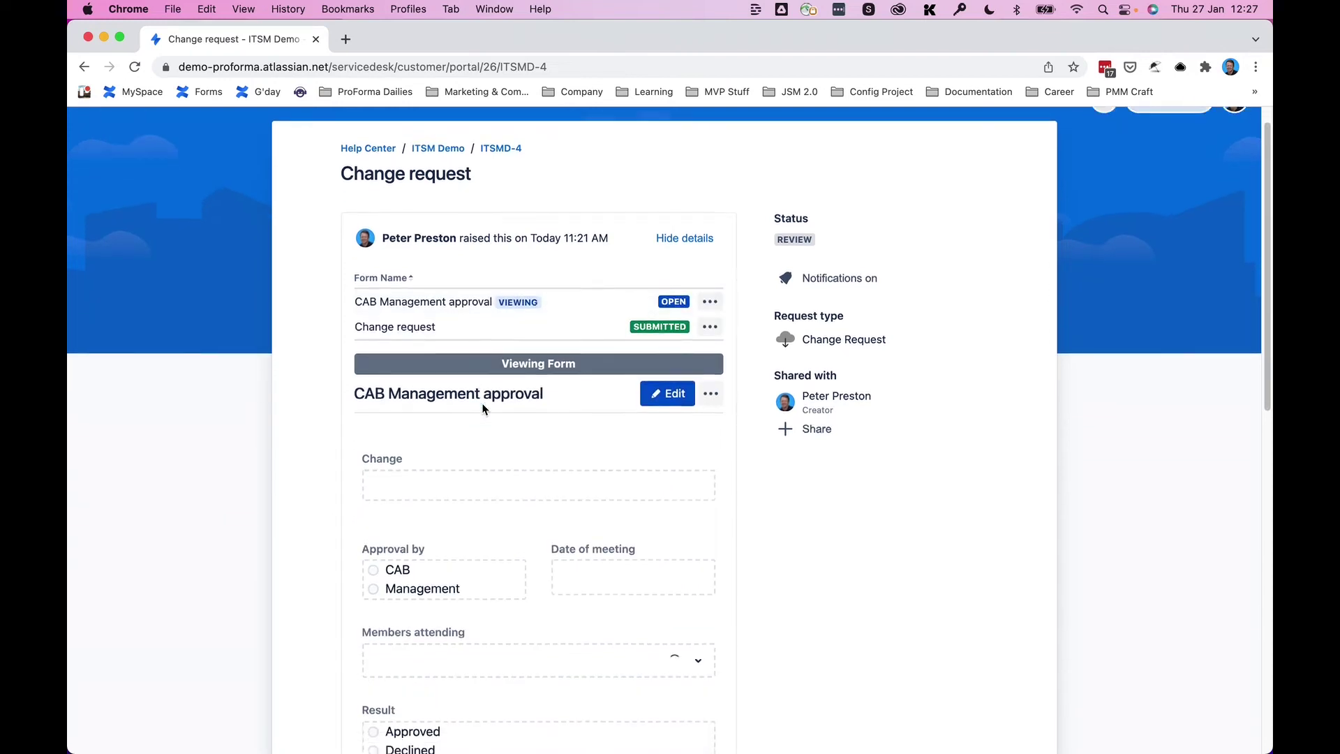
{"action": "scroll", "coordinate": [482, 404], "scroll_direction": "down", "scroll_amount": 1}
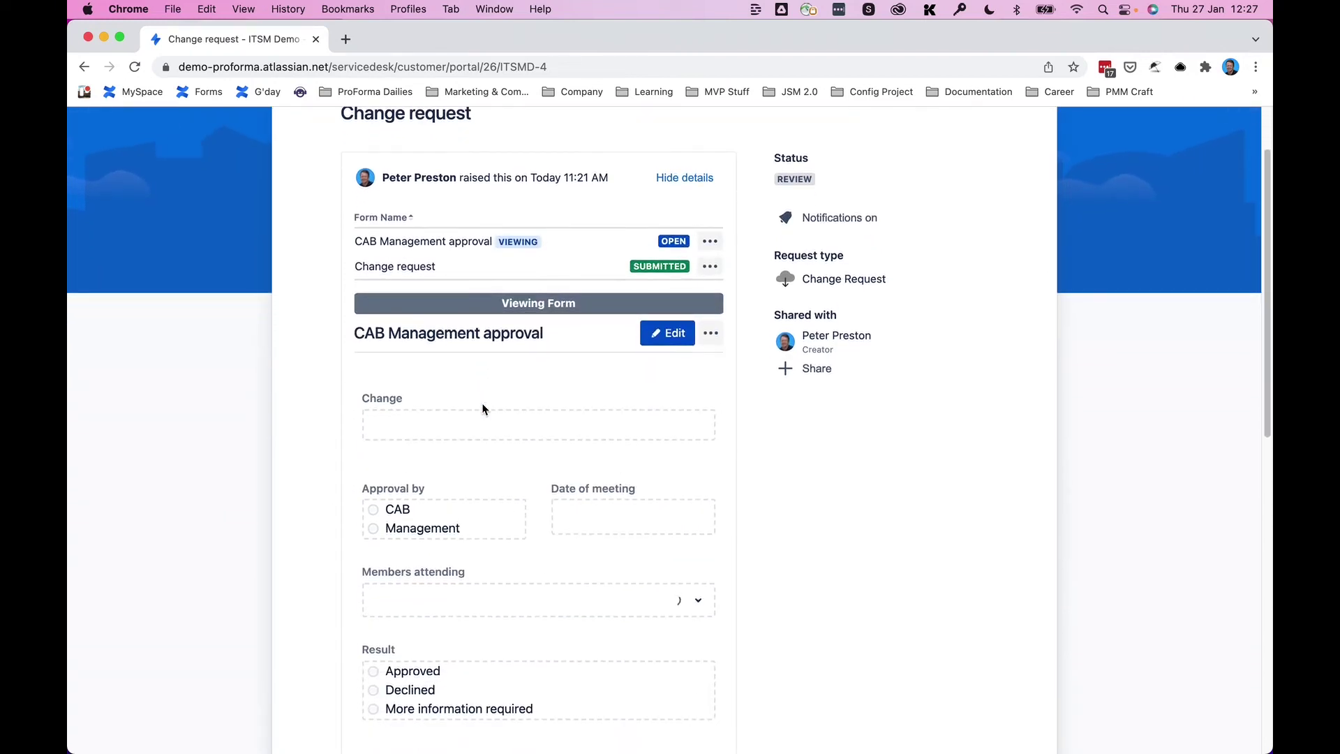
{"action": "scroll", "coordinate": [483, 403], "scroll_direction": "down", "scroll_amount": 1}
{"action": "scroll", "coordinate": [481, 409], "scroll_direction": "down", "scroll_amount": 3}
{"action": "scroll", "coordinate": [482, 409], "scroll_direction": "down", "scroll_amount": 1}
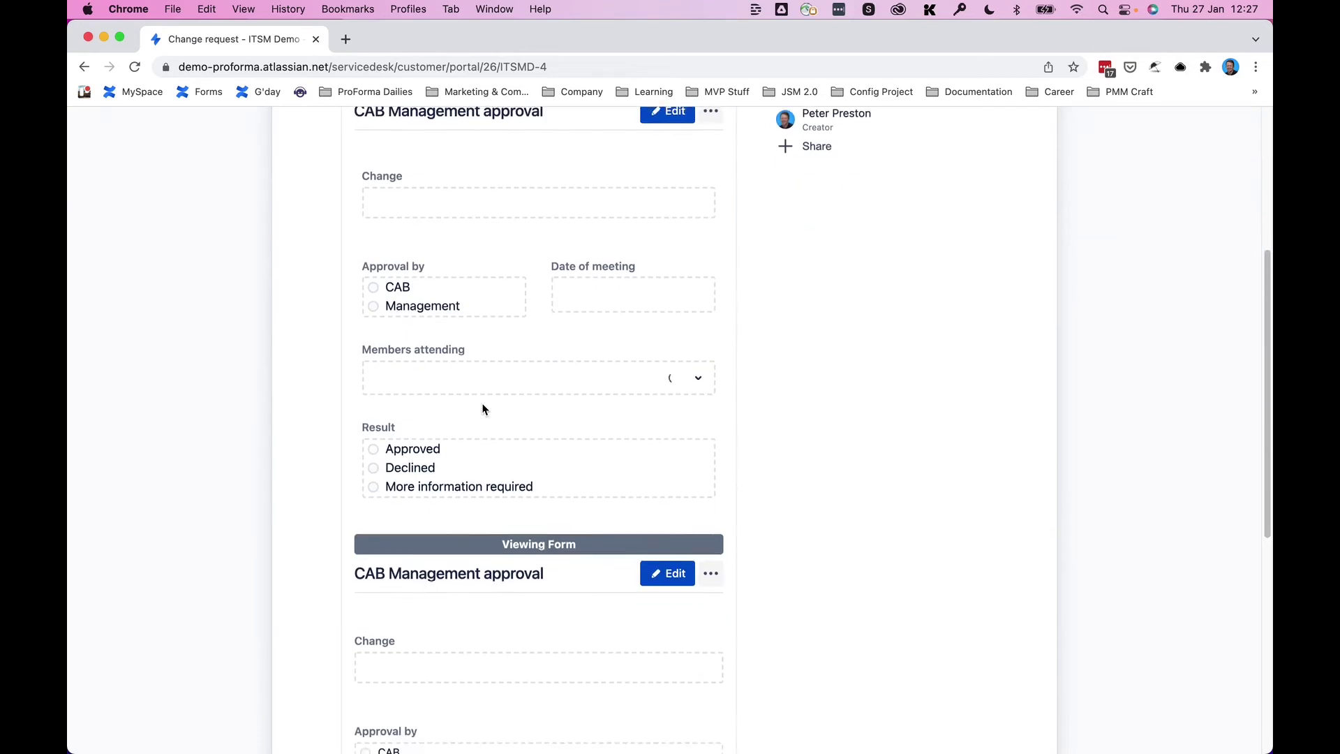
{"action": "scroll", "coordinate": [482, 409], "scroll_direction": "down", "scroll_amount": 1}
{"action": "scroll", "coordinate": [482, 409], "scroll_direction": "up", "scroll_amount": 2}
{"action": "scroll", "coordinate": [483, 408], "scroll_direction": "up", "scroll_amount": 5}
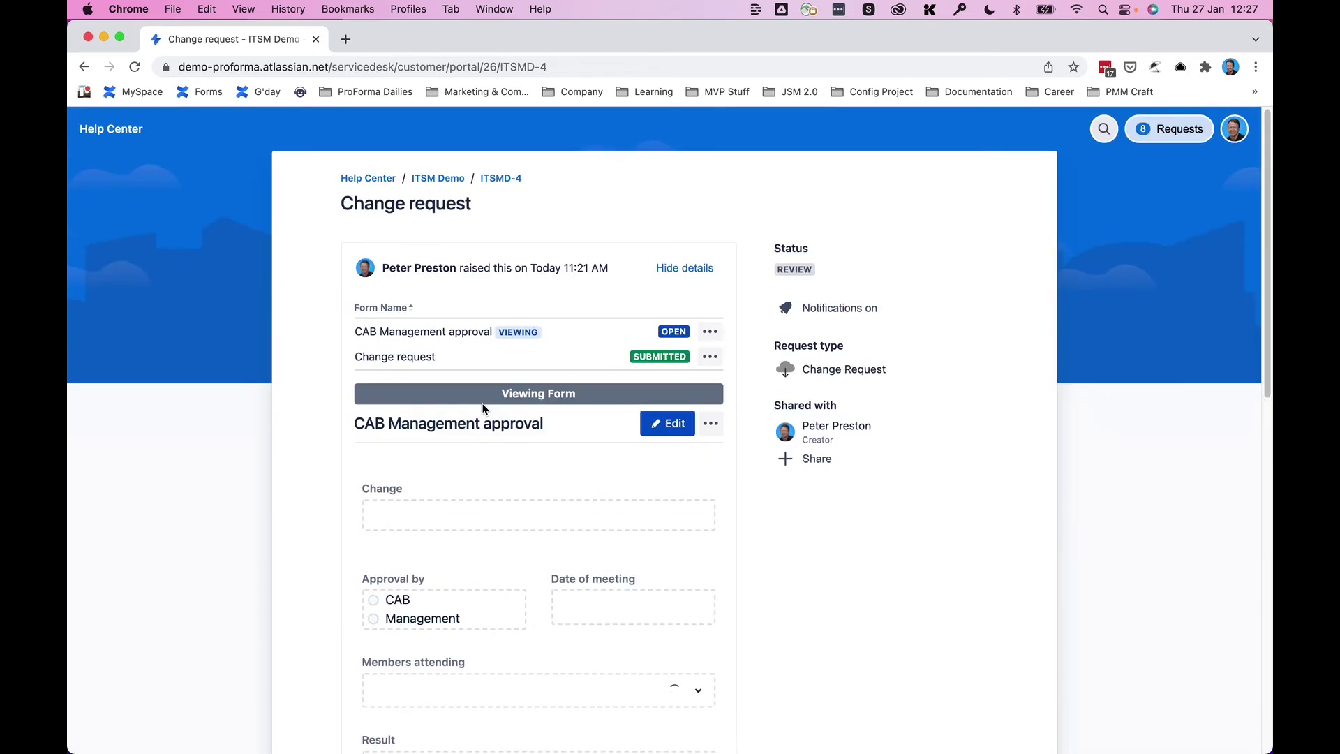